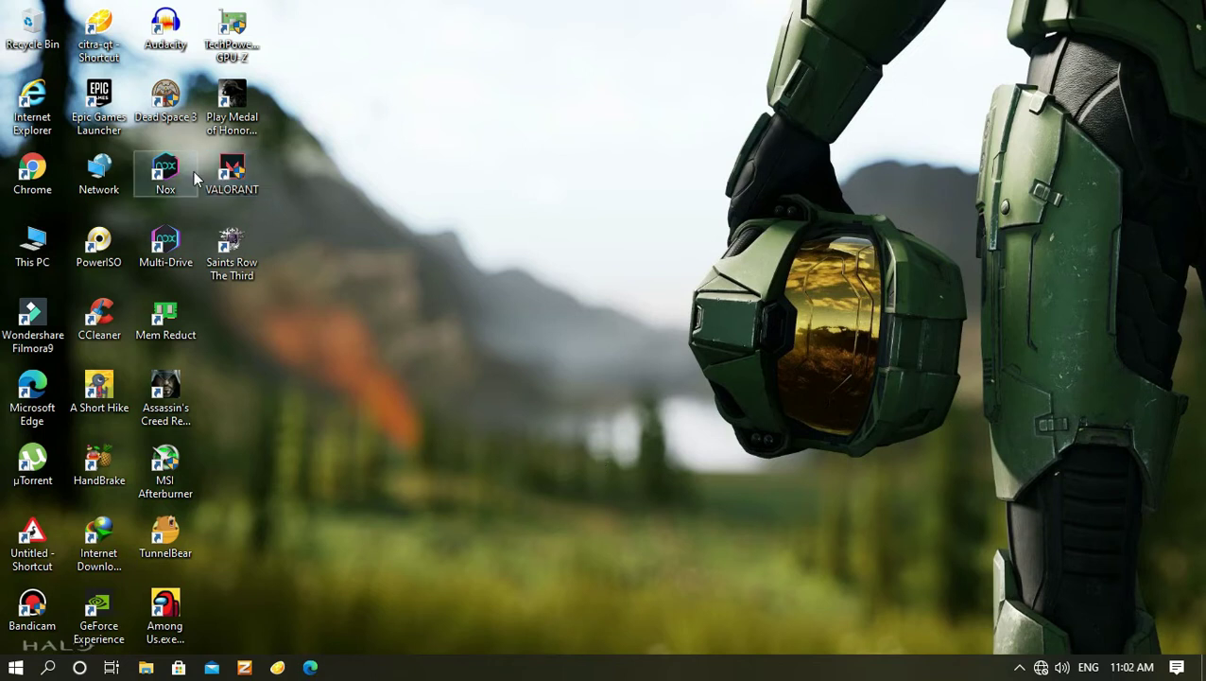
Turn on 'Run in 640 x 480 screen resolution' in the VALORANT shortcut's Compatibility properties and apply it
right_click(224, 171)
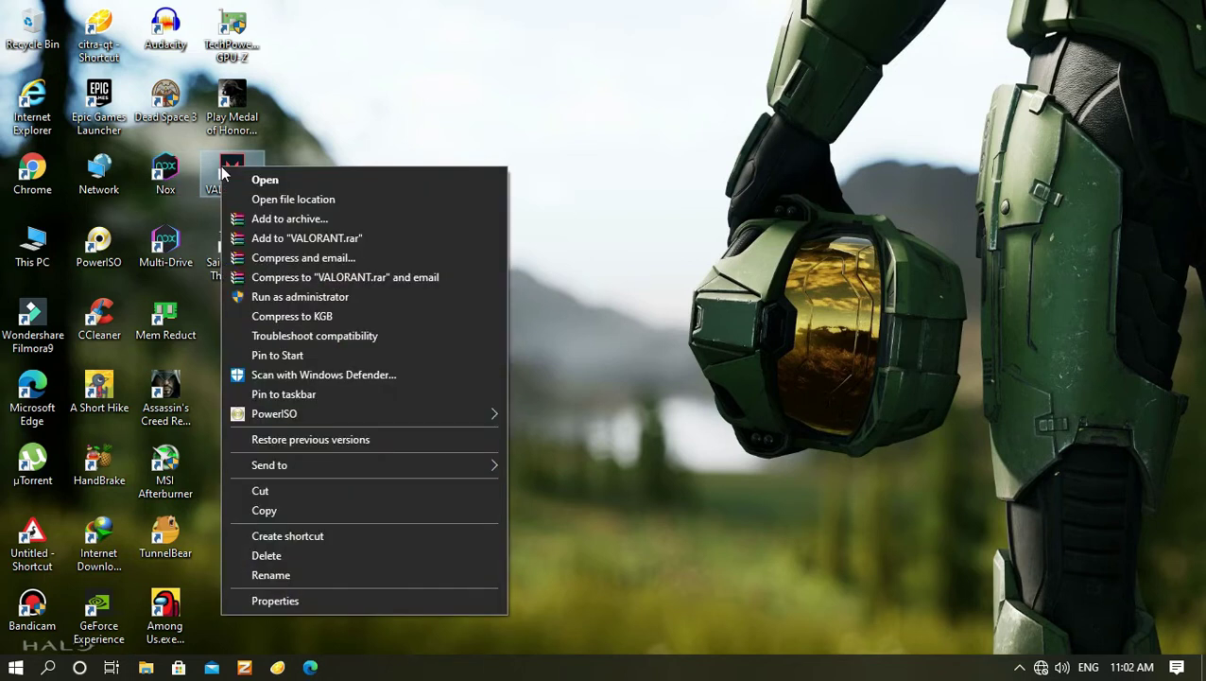
left_click(284, 601)
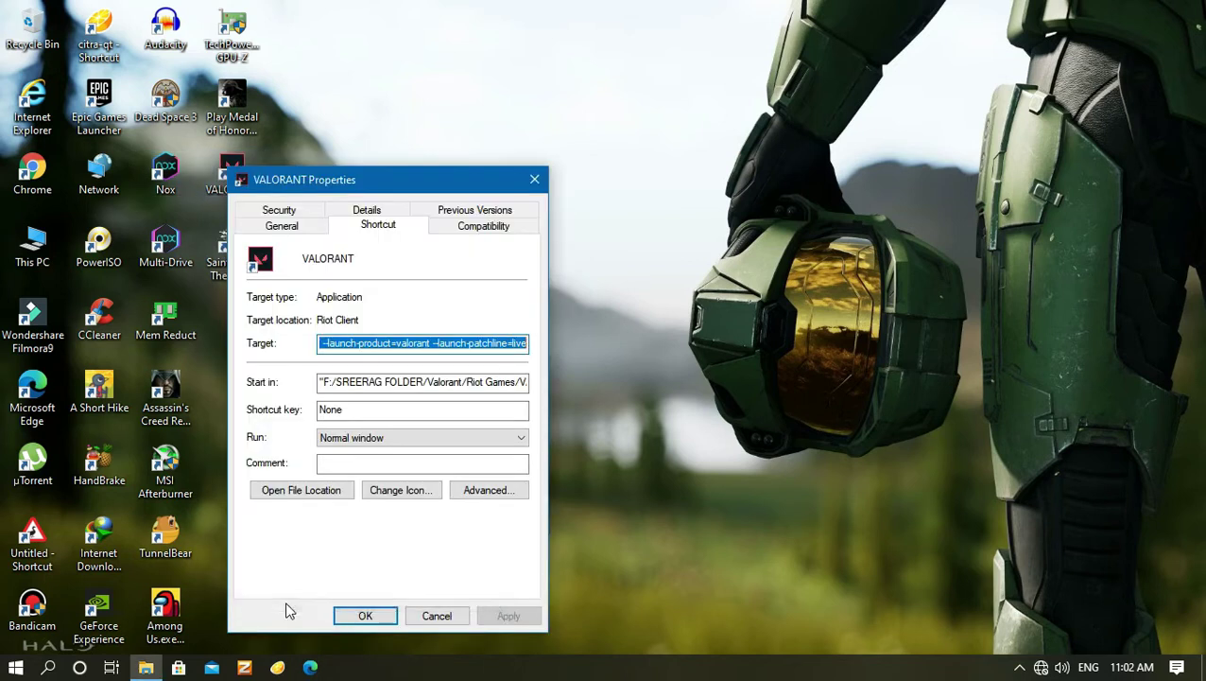
left_click(482, 226)
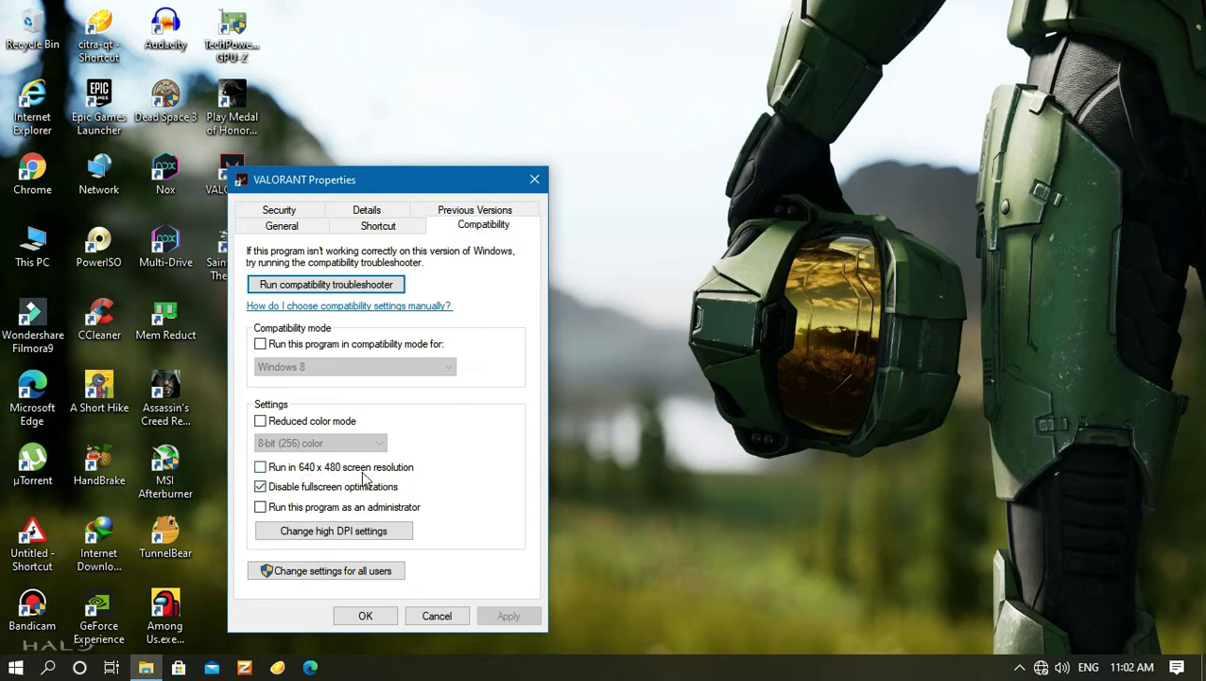
left_click(261, 467)
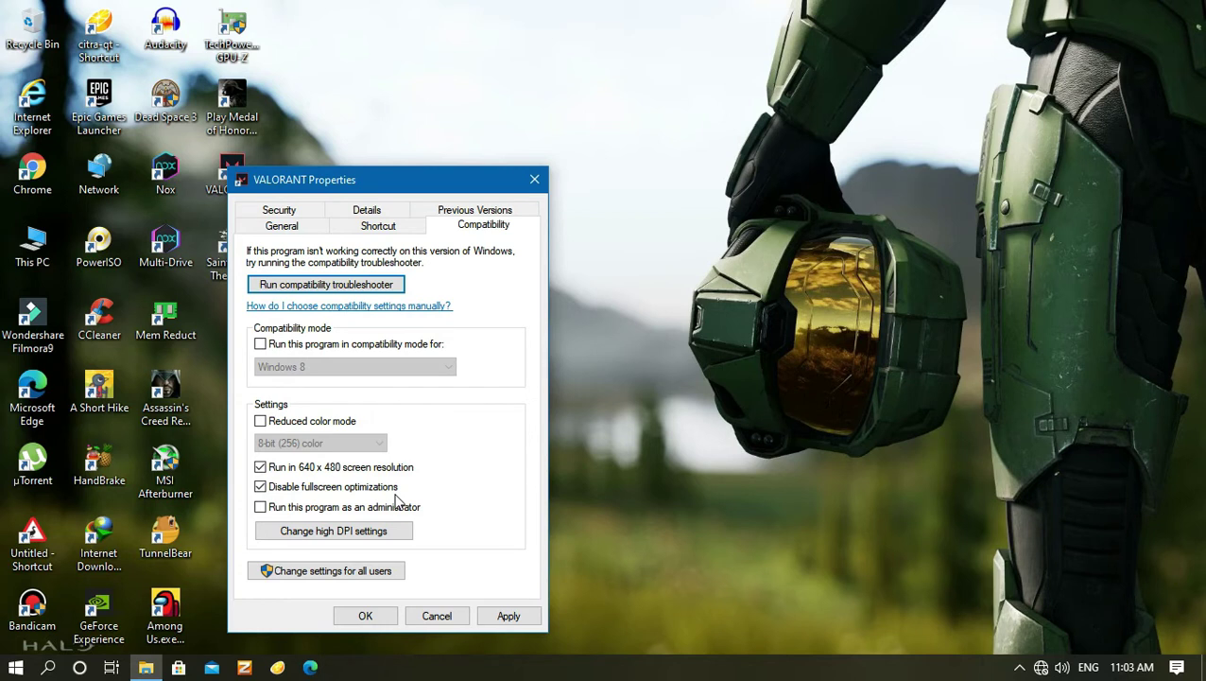
left_click(507, 615)
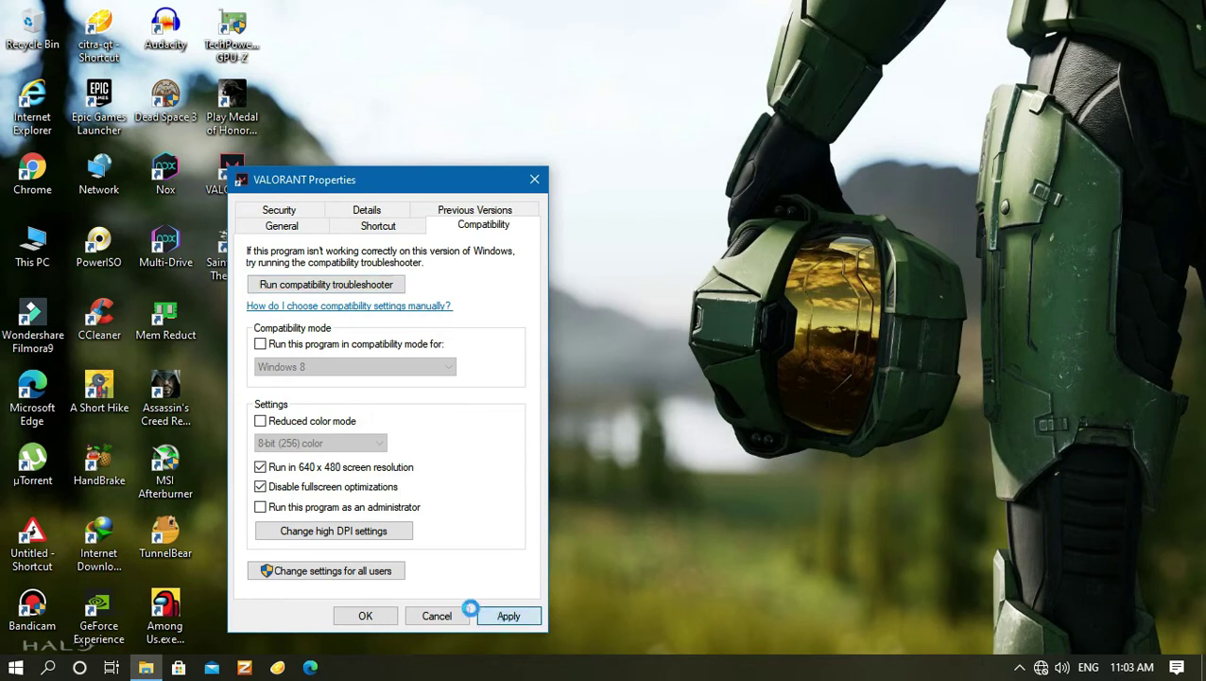
left_click(388, 616)
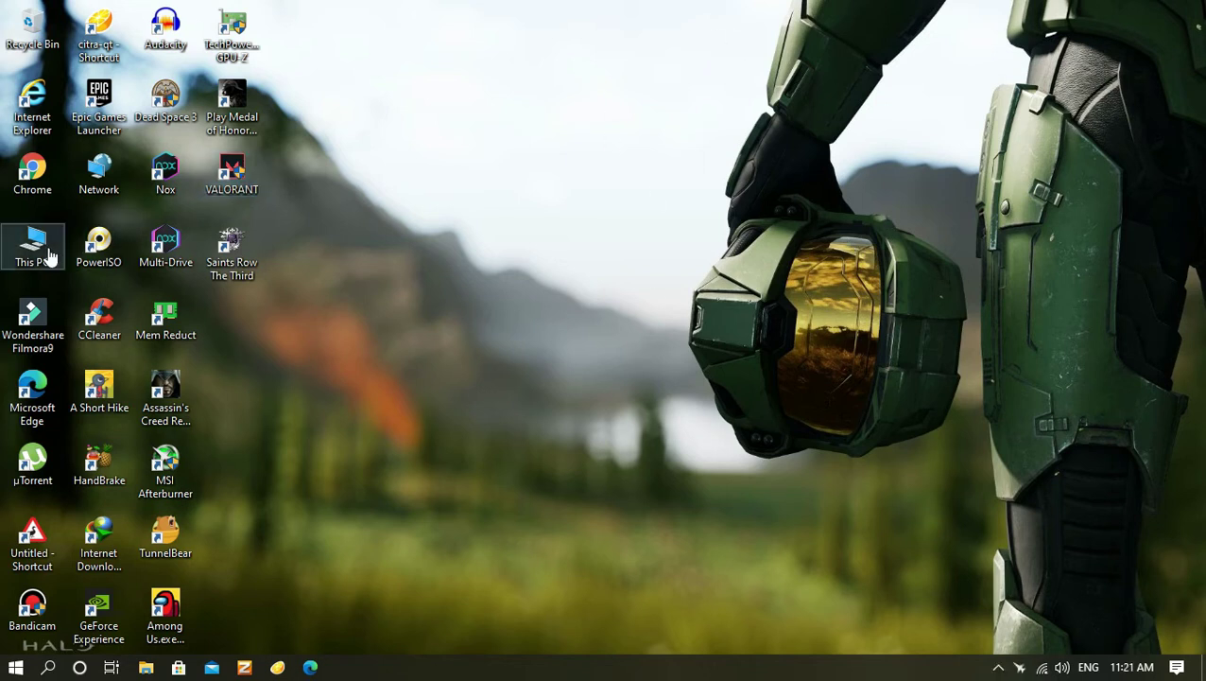
Browse from This PC to C:\Users\profile\AppData\Local
double_click(50, 256)
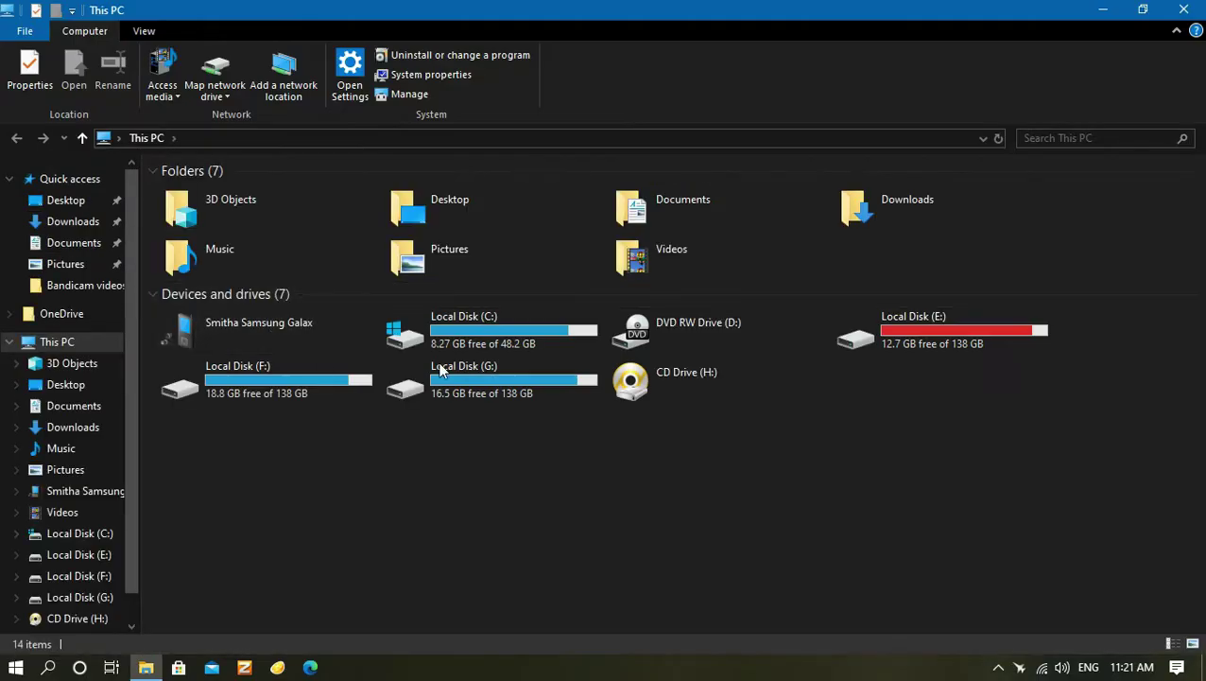
double_click(484, 338)
double_click(261, 304)
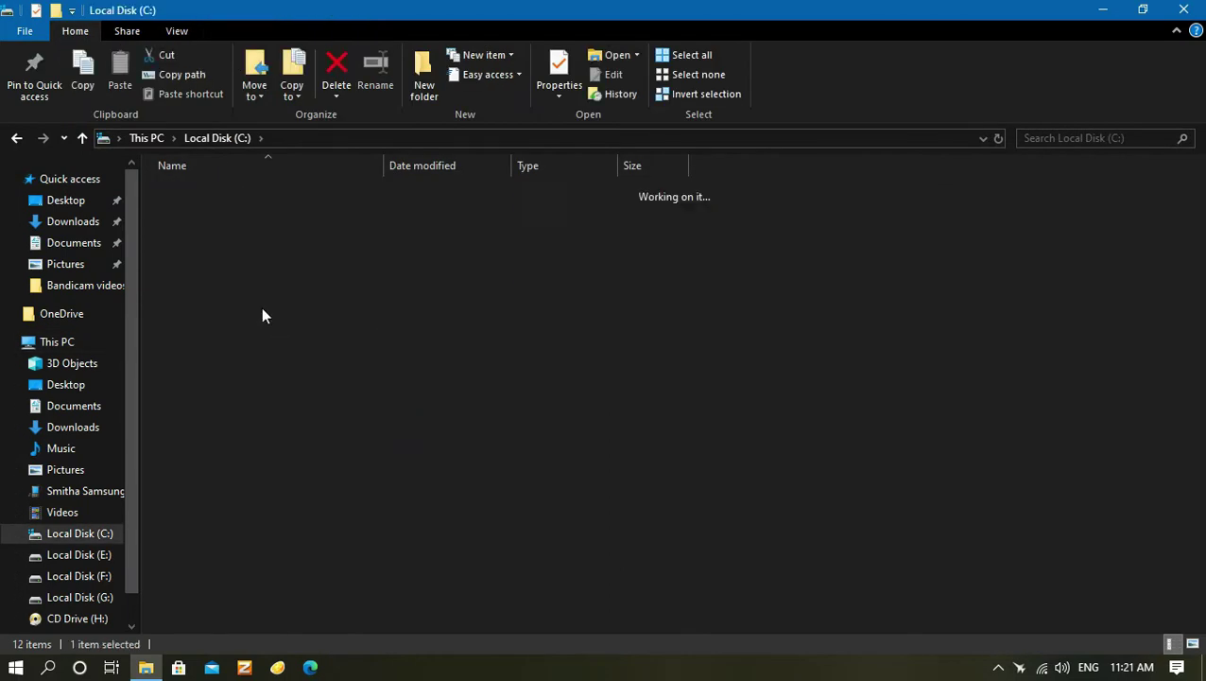
double_click(229, 236)
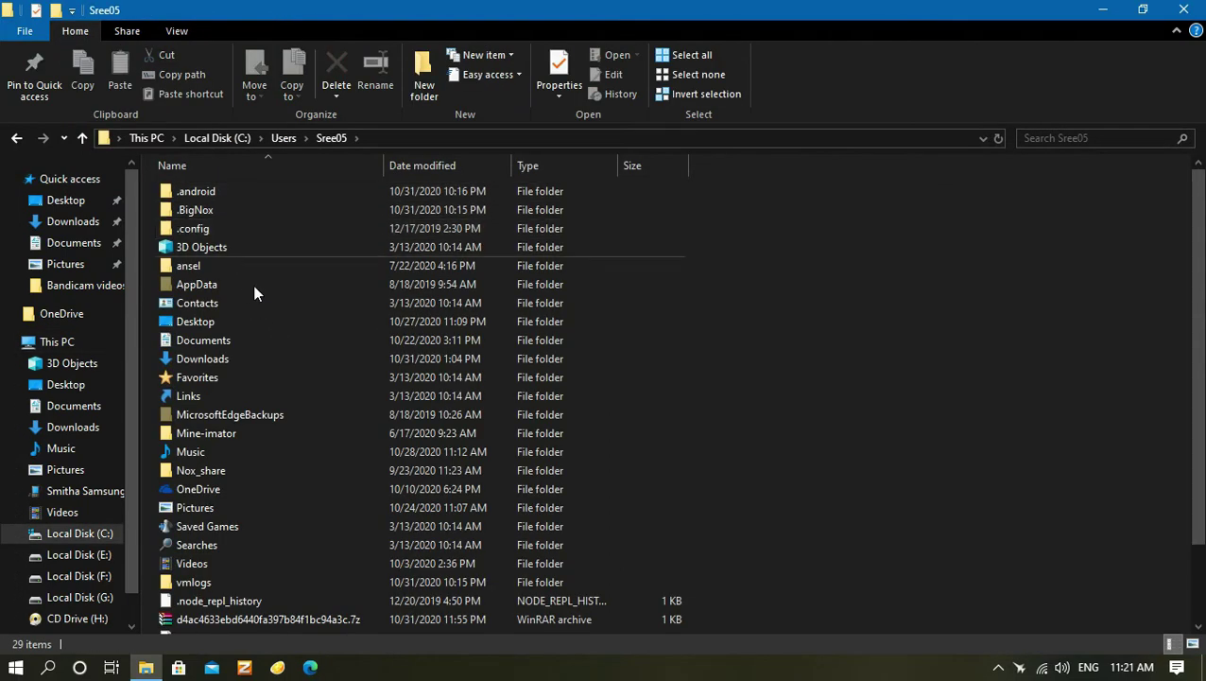
double_click(254, 286)
double_click(258, 193)
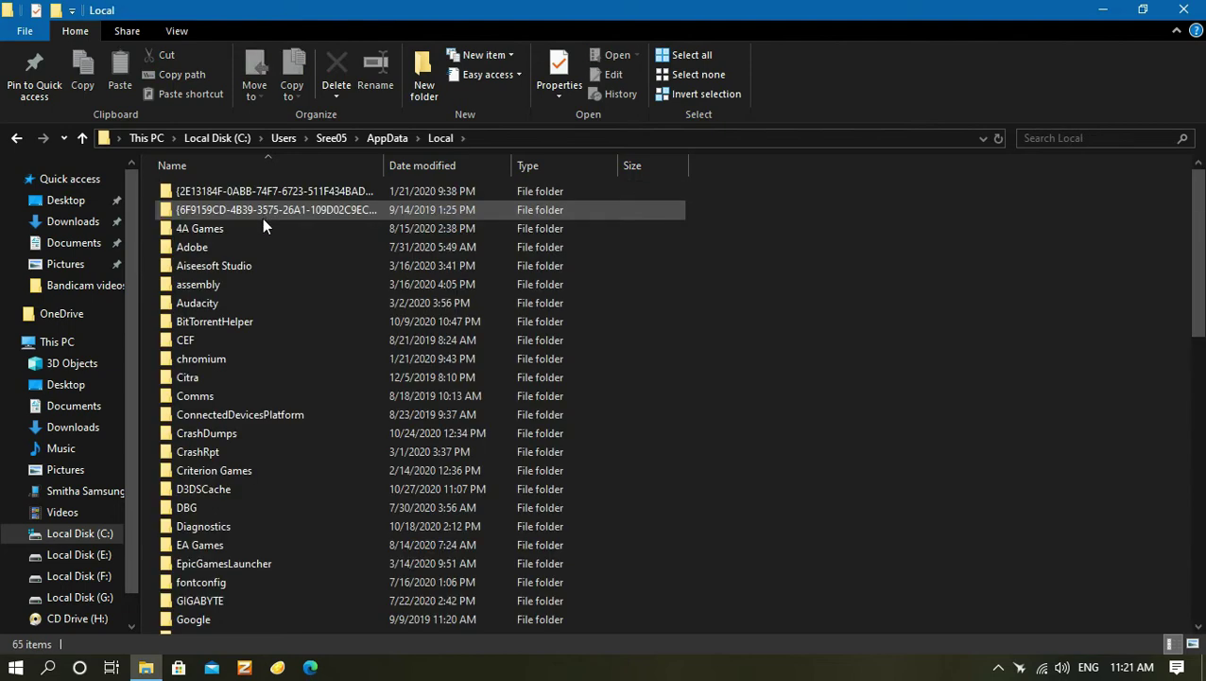
scroll(444, 450, "down", 14)
scroll(366, 531, "down", 1)
Open VALORANT\Saved\Config, then the hex-named profile folder and its Windows subfolder
double_click(363, 532)
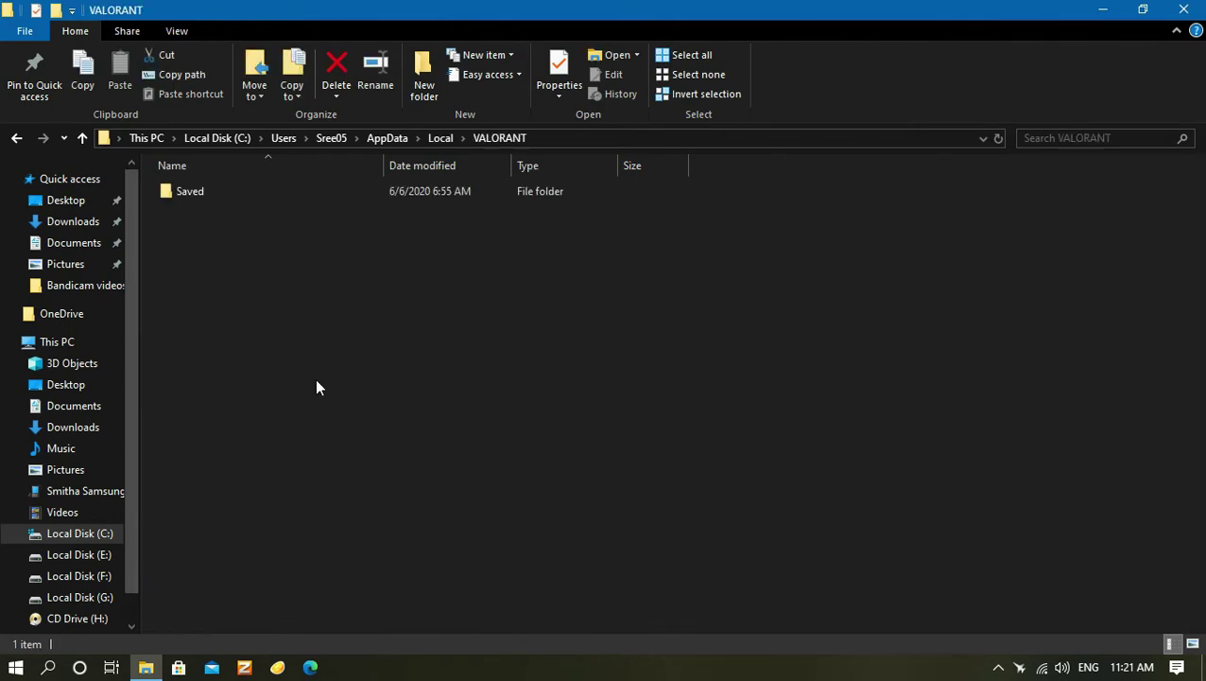
double_click(269, 193)
double_click(268, 193)
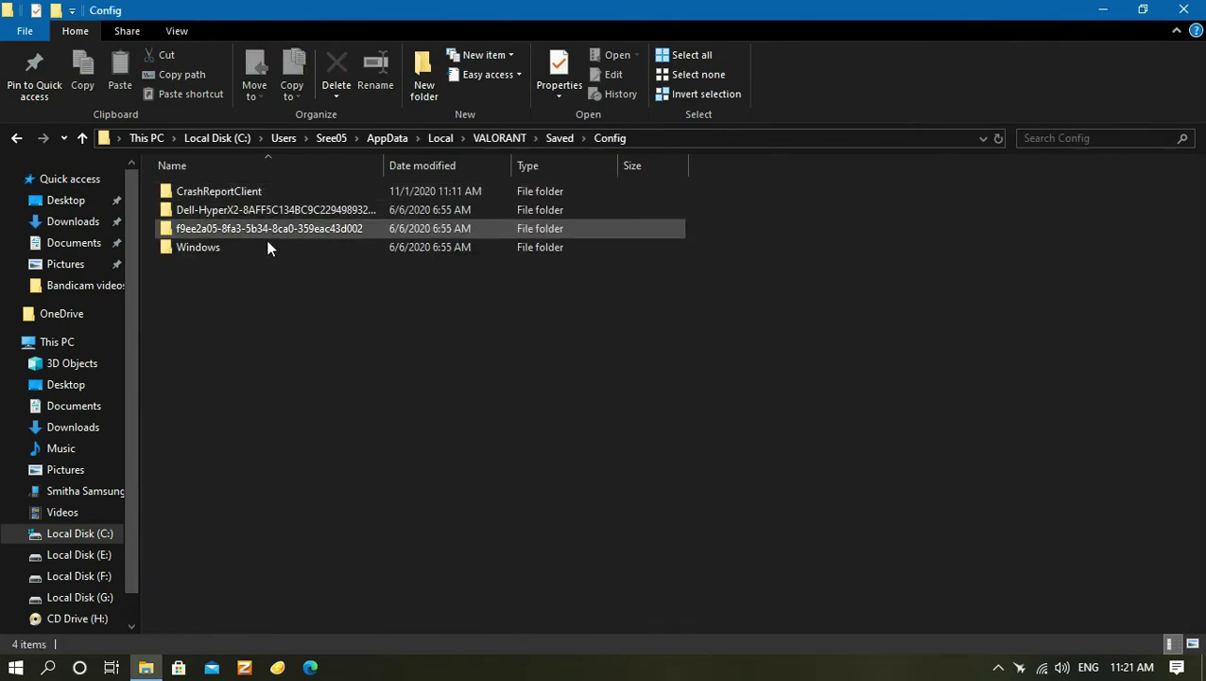
left_click(274, 230)
double_click(274, 230)
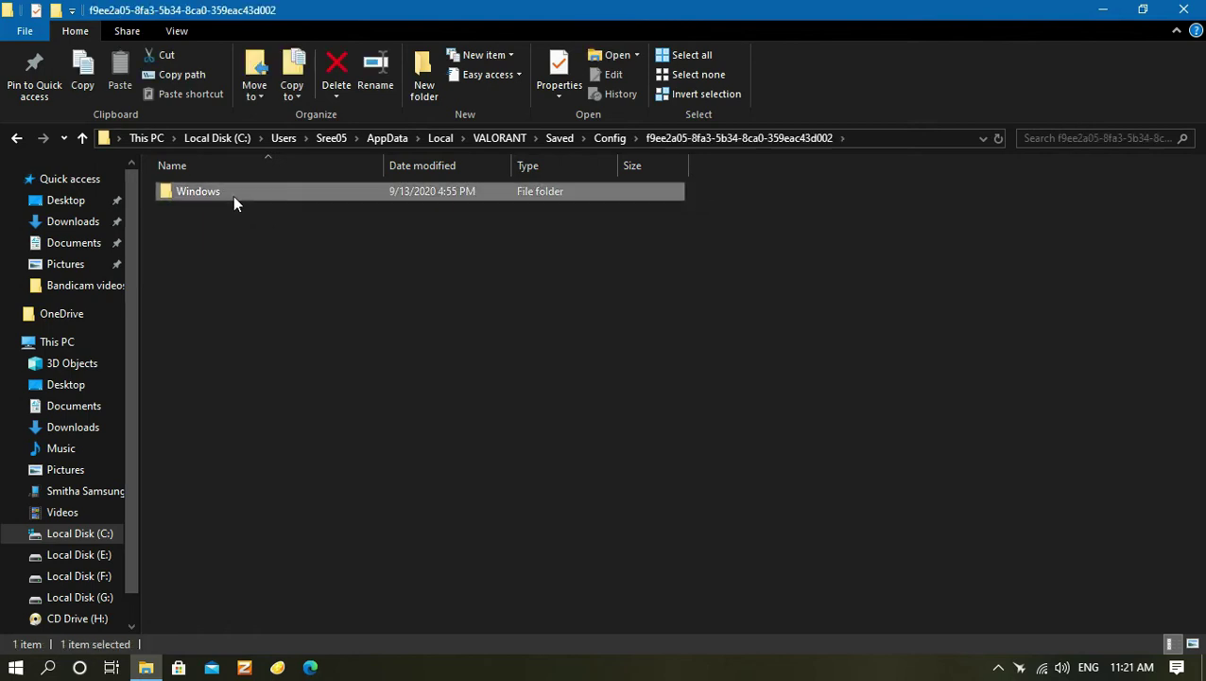
double_click(233, 195)
View GameUserSettings.ini's properties and close them without changes
left_click(251, 197)
right_click(253, 203)
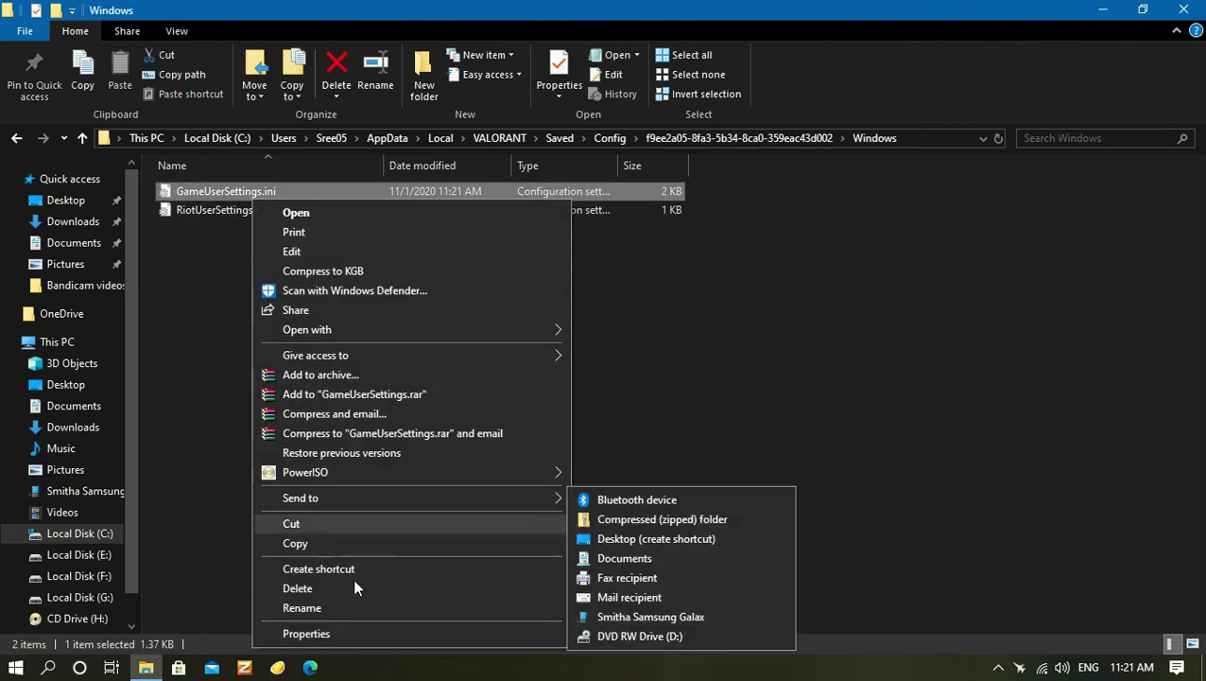
left_click(356, 635)
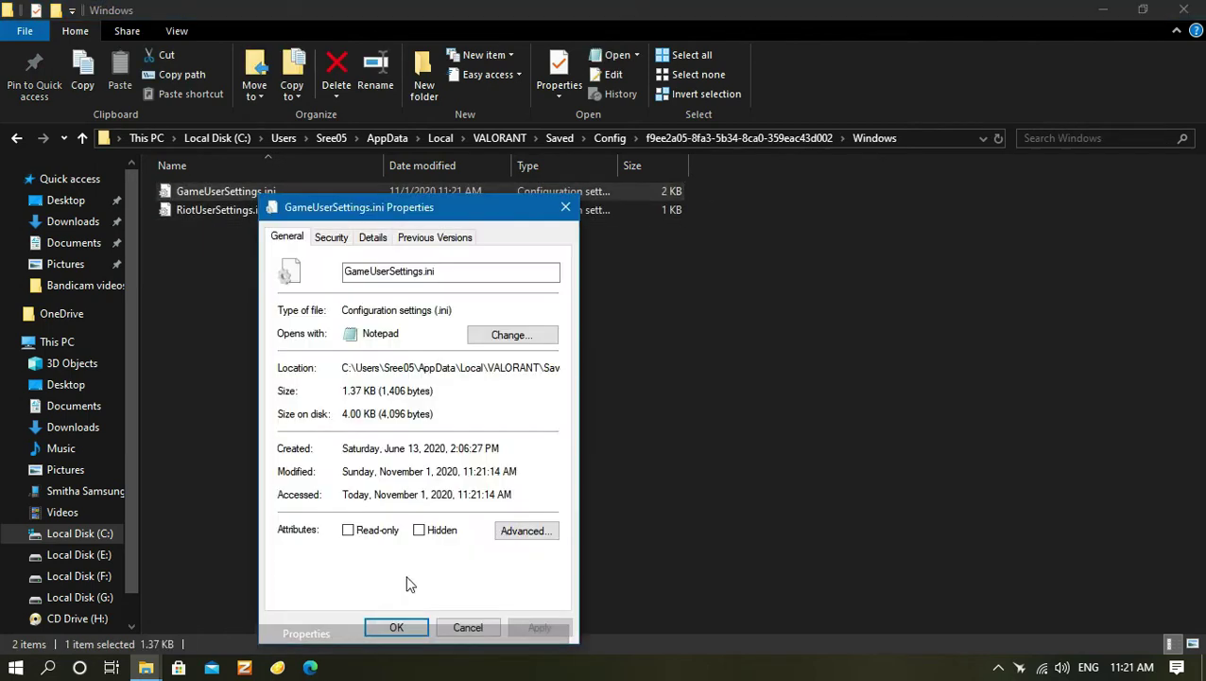
left_click(402, 629)
In Notepad, change ResolutionSizeX from 1360 to 640 and ResolutionSizeY from 768 to 480
double_click(270, 190)
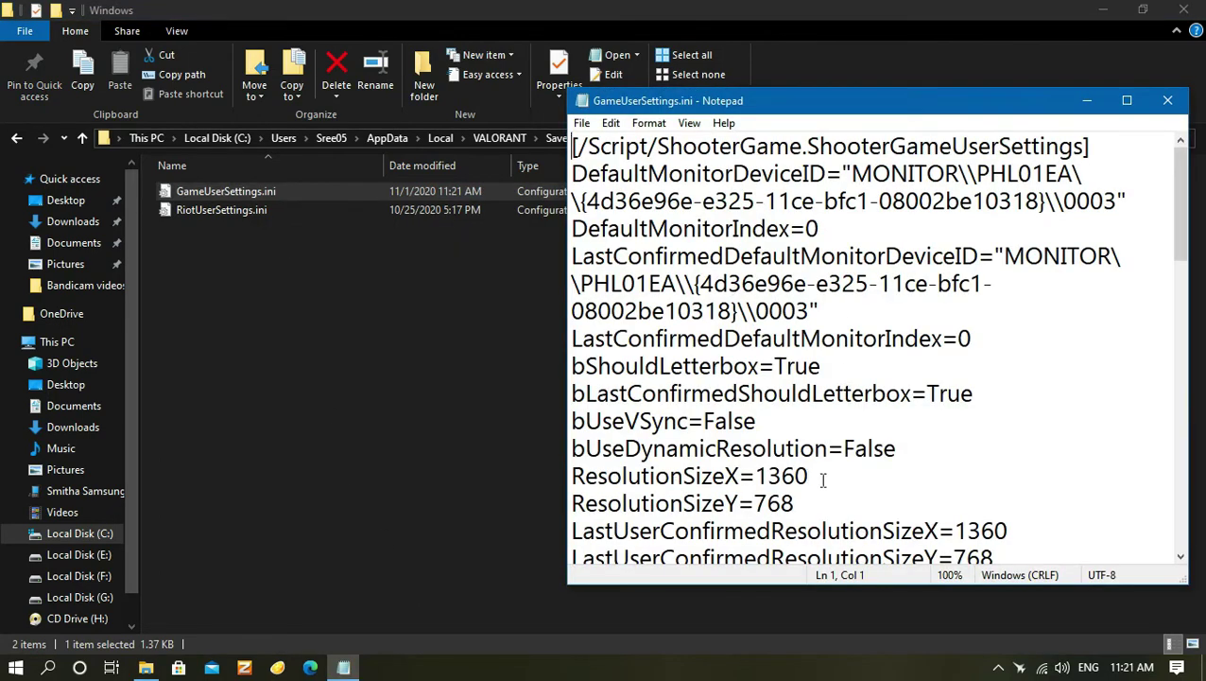
left_click_drag(809, 475, 754, 475)
type("640")
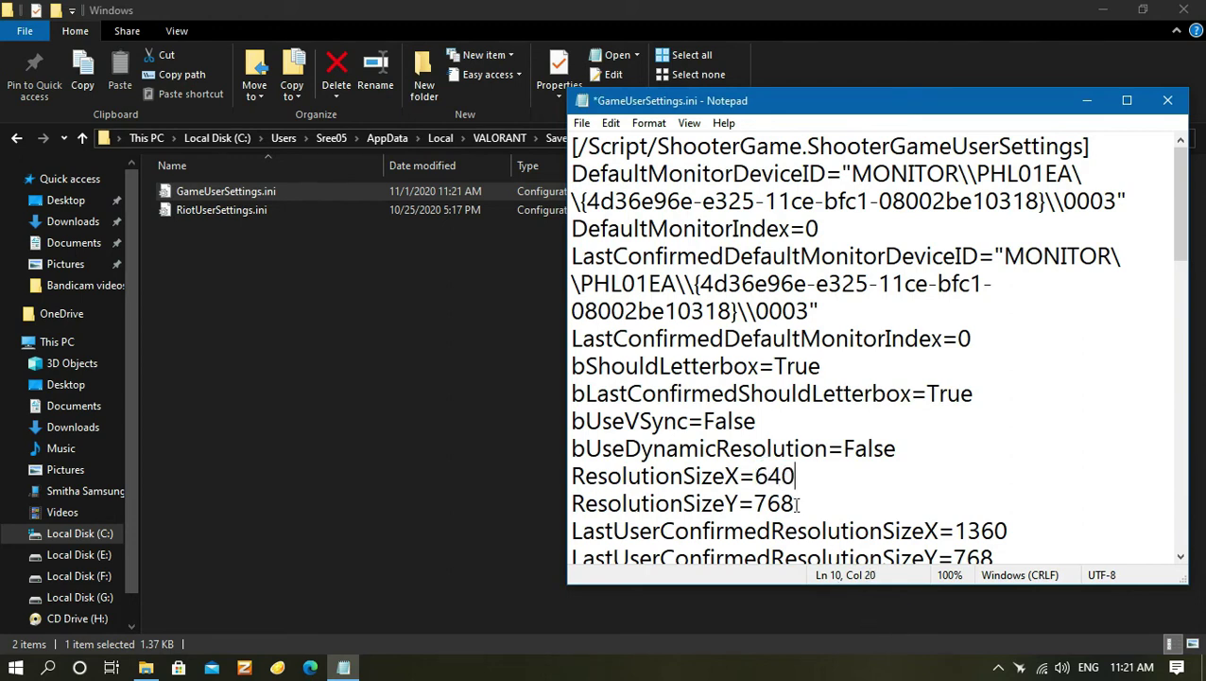
left_click_drag(796, 503, 755, 505)
type("480")
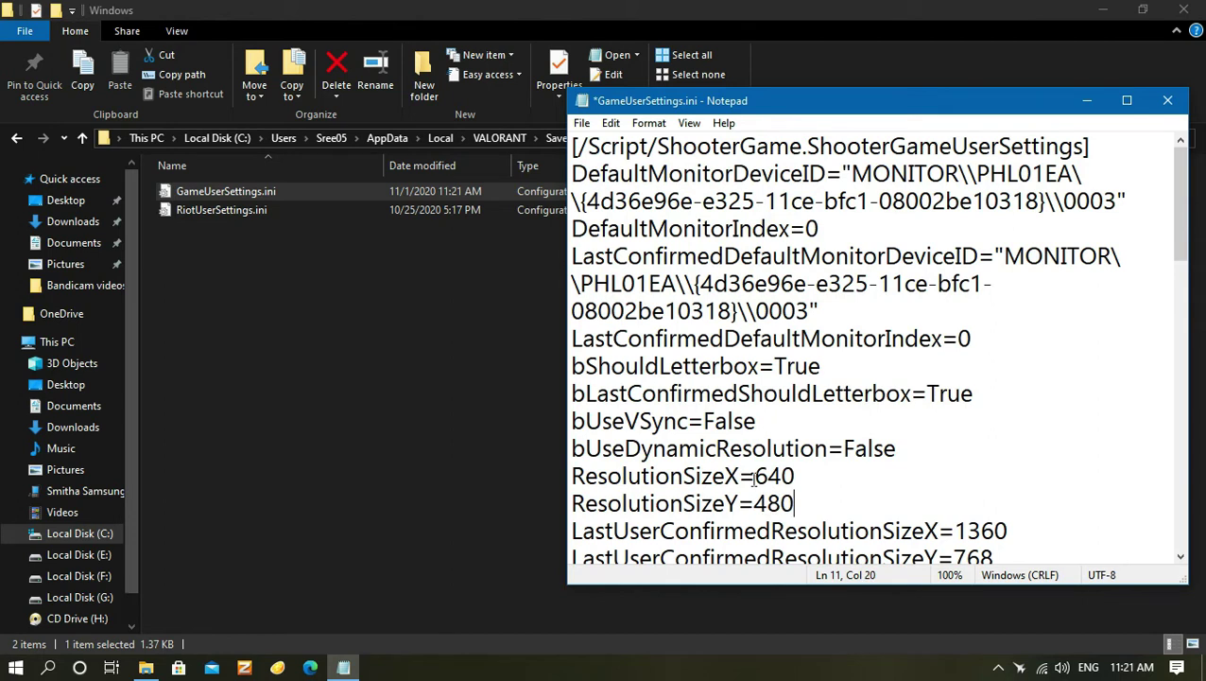
Save GameUserSettings.ini and close Notepad
left_click(582, 123)
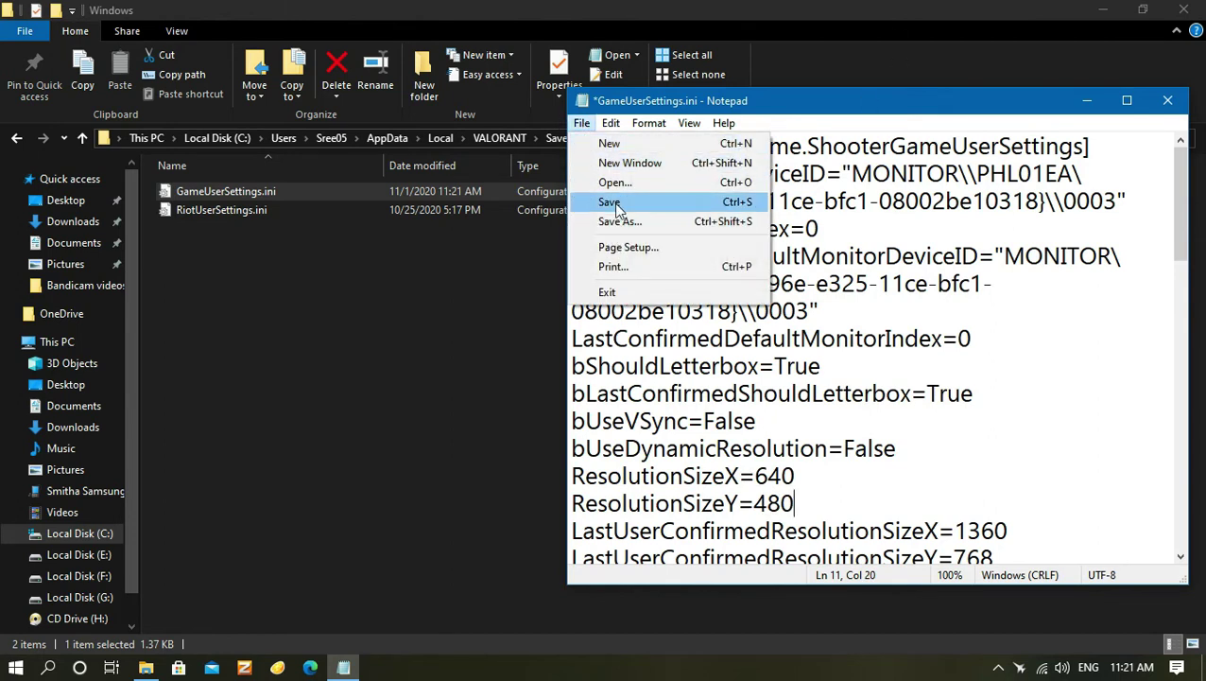
left_click(617, 204)
scroll(816, 323, "down", 2)
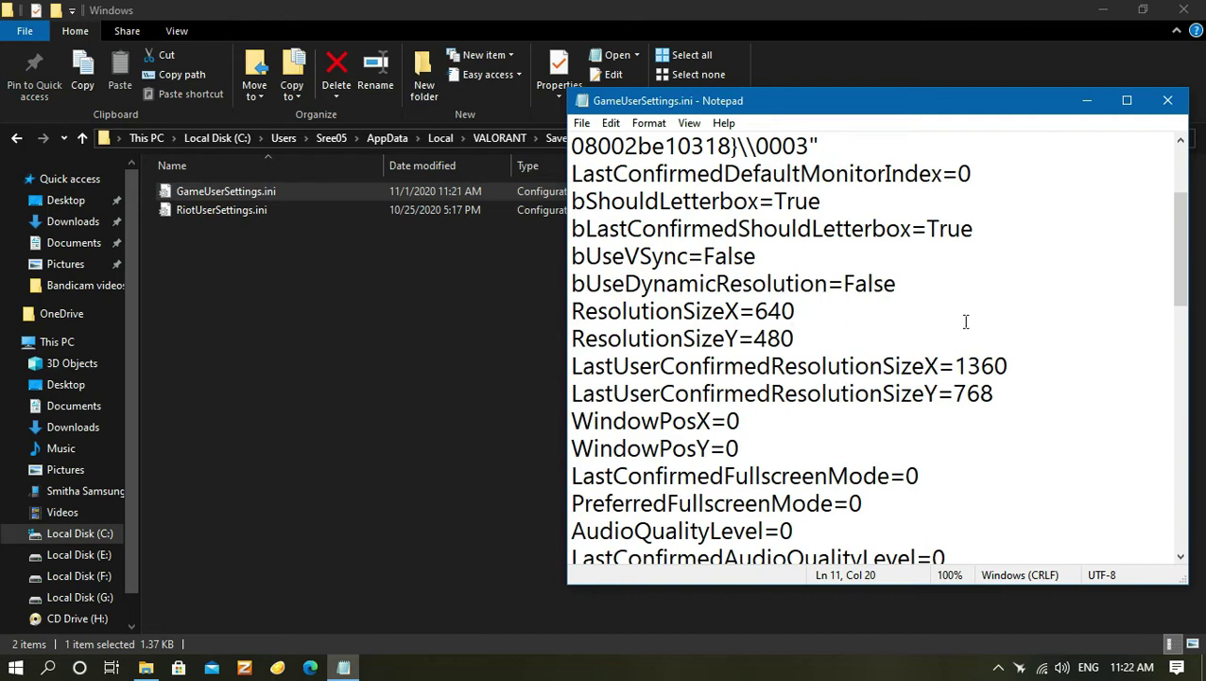
left_click(1170, 102)
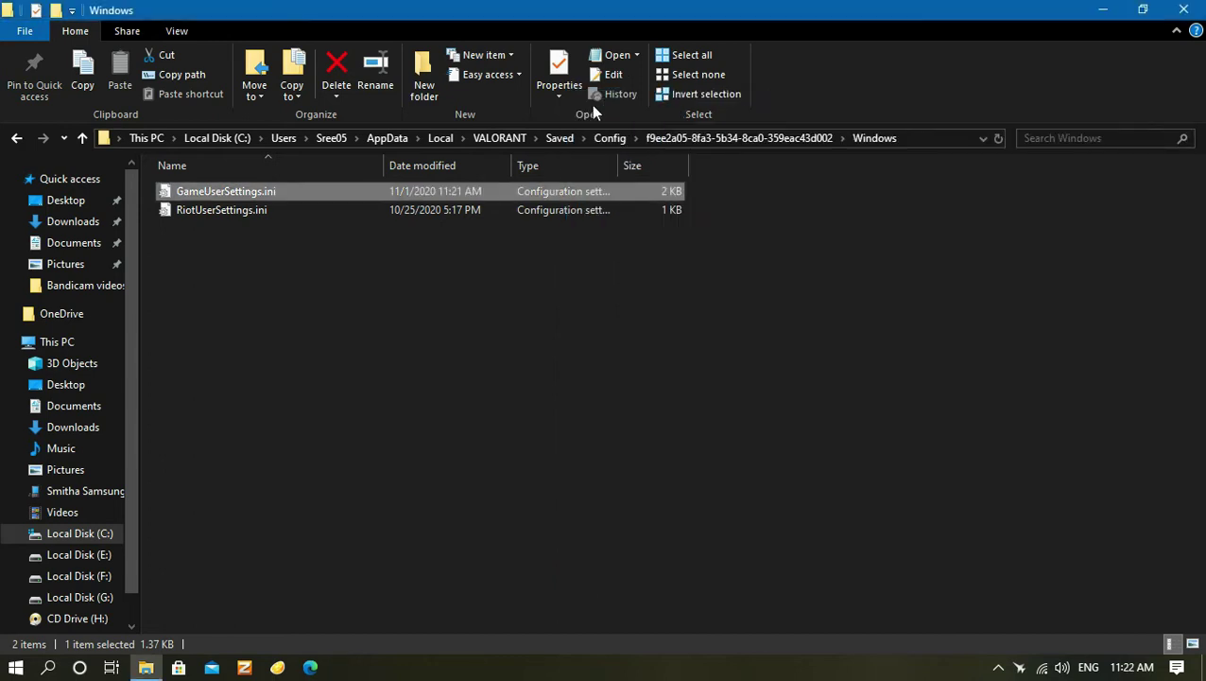
Mark GameUserSettings.ini as read-only and close the Explorer window
right_click(613, 187)
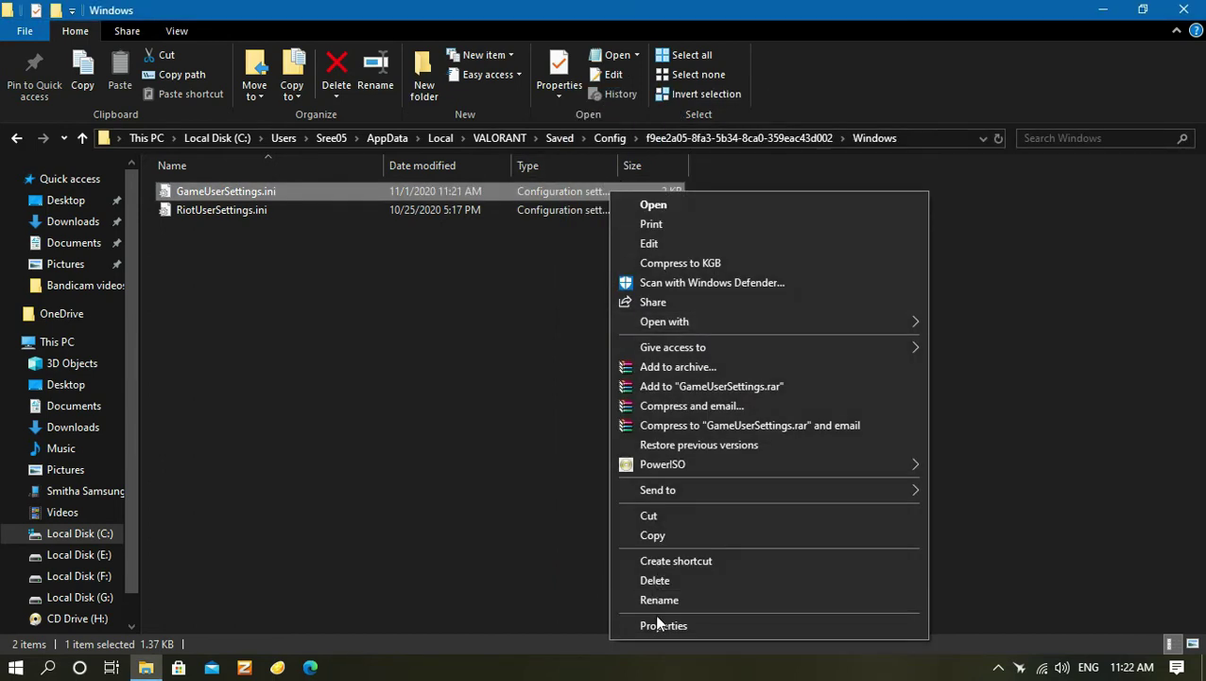
left_click(657, 623)
left_click(705, 527)
left_click(898, 624)
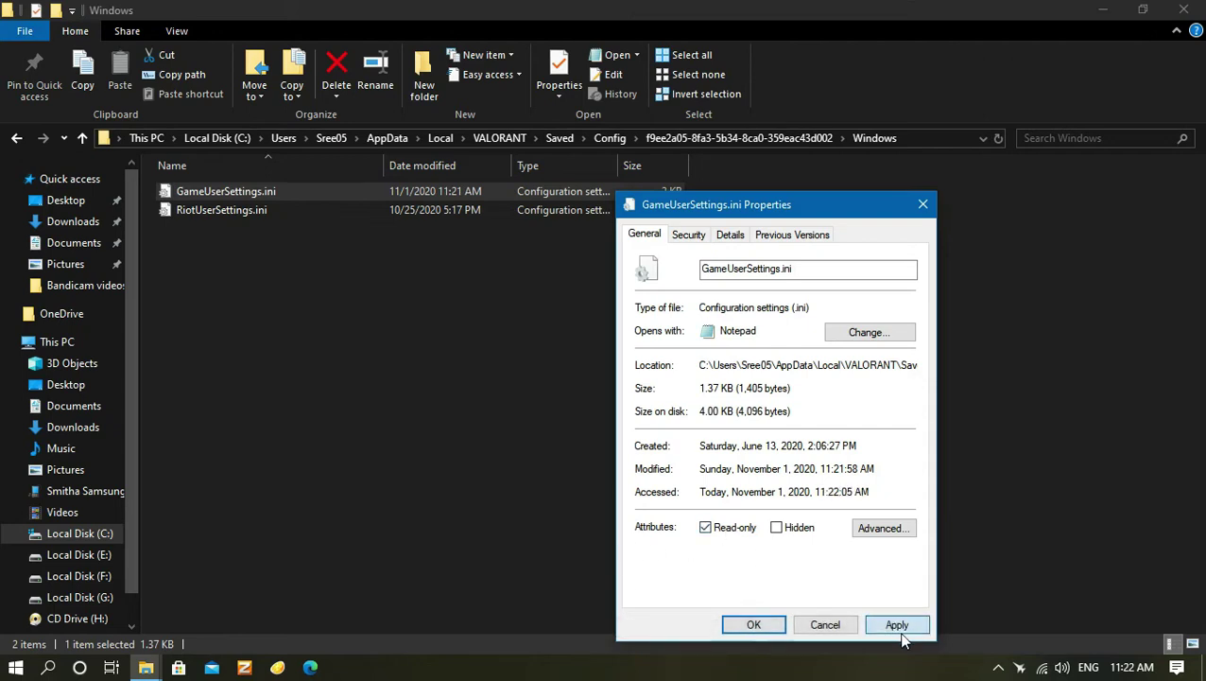
left_click(754, 625)
left_click(1188, 9)
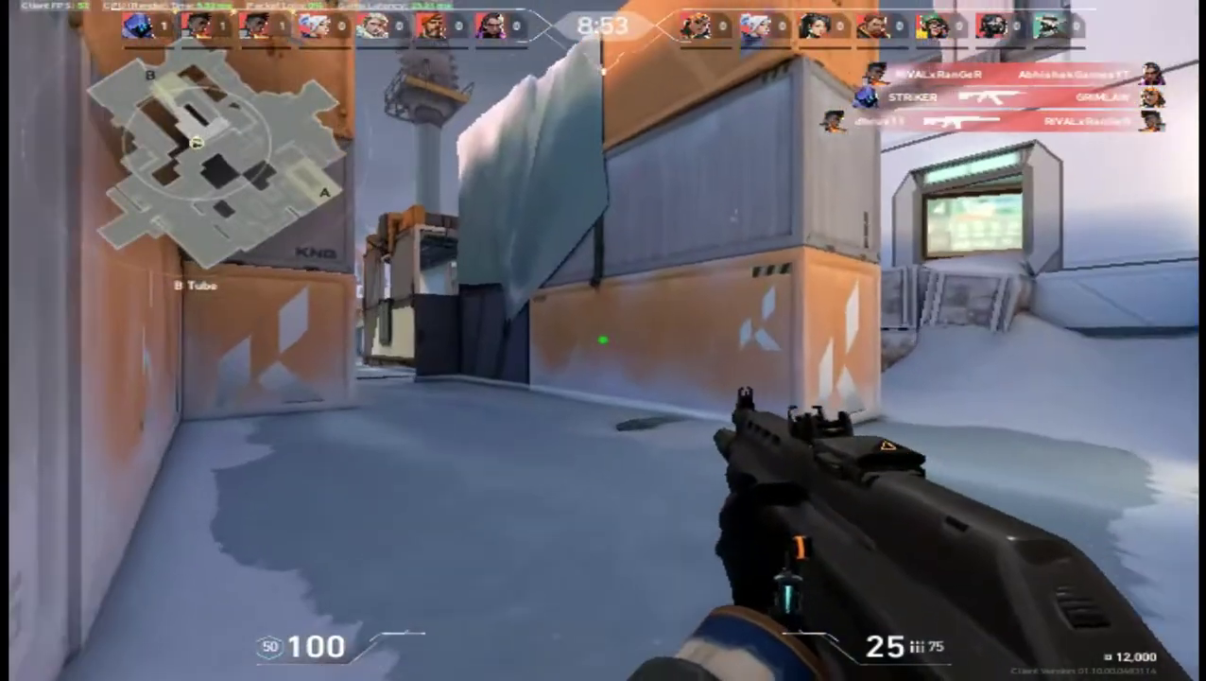
Shoot down the enemy by the yellow container for a kill, then reload
left_click(602, 339)
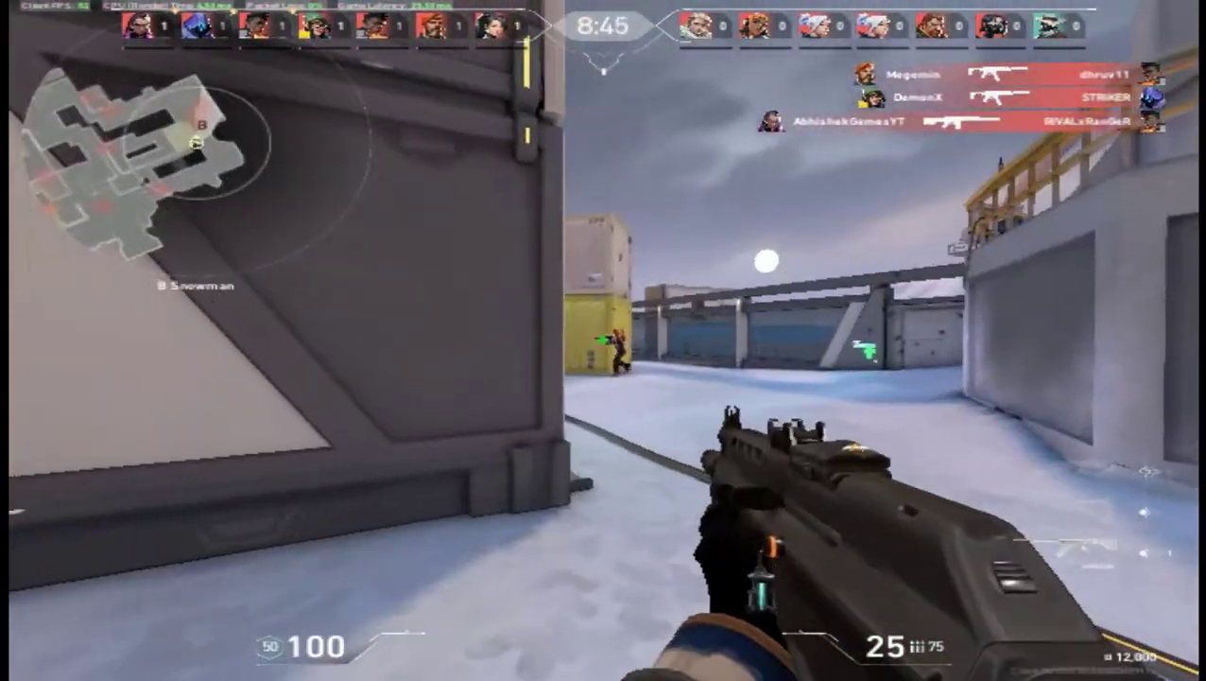
left_click(603, 339)
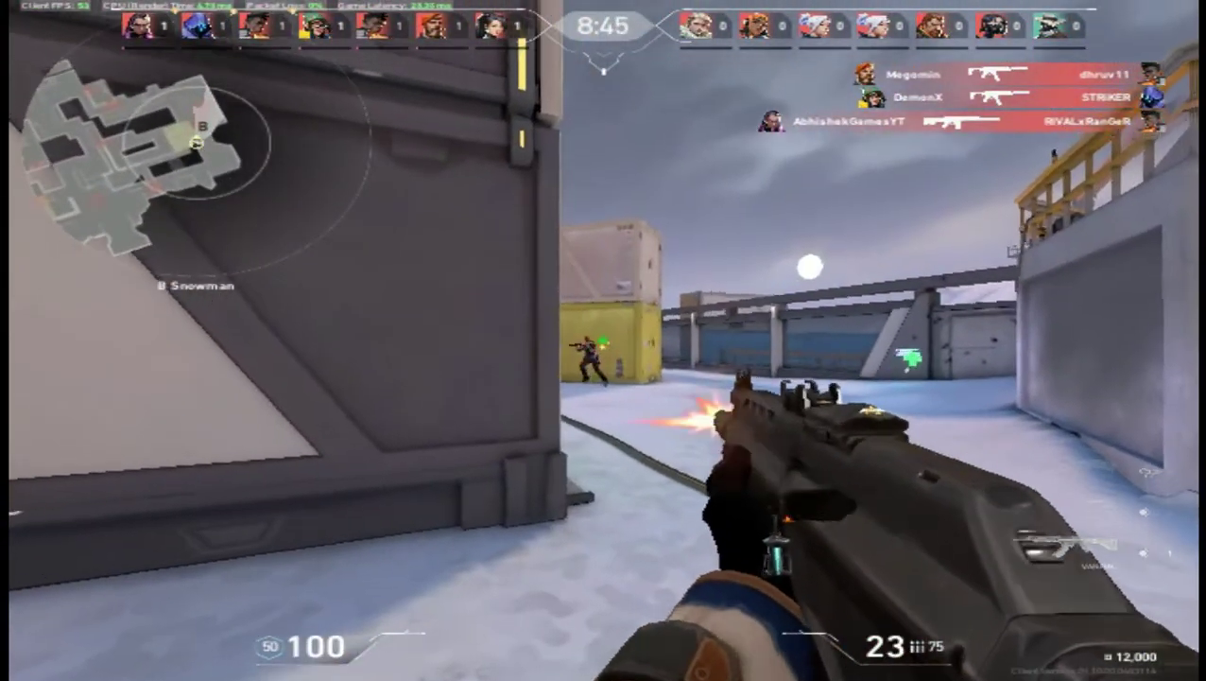
left_click(602, 340)
left_click(602, 339)
left_click(603, 339)
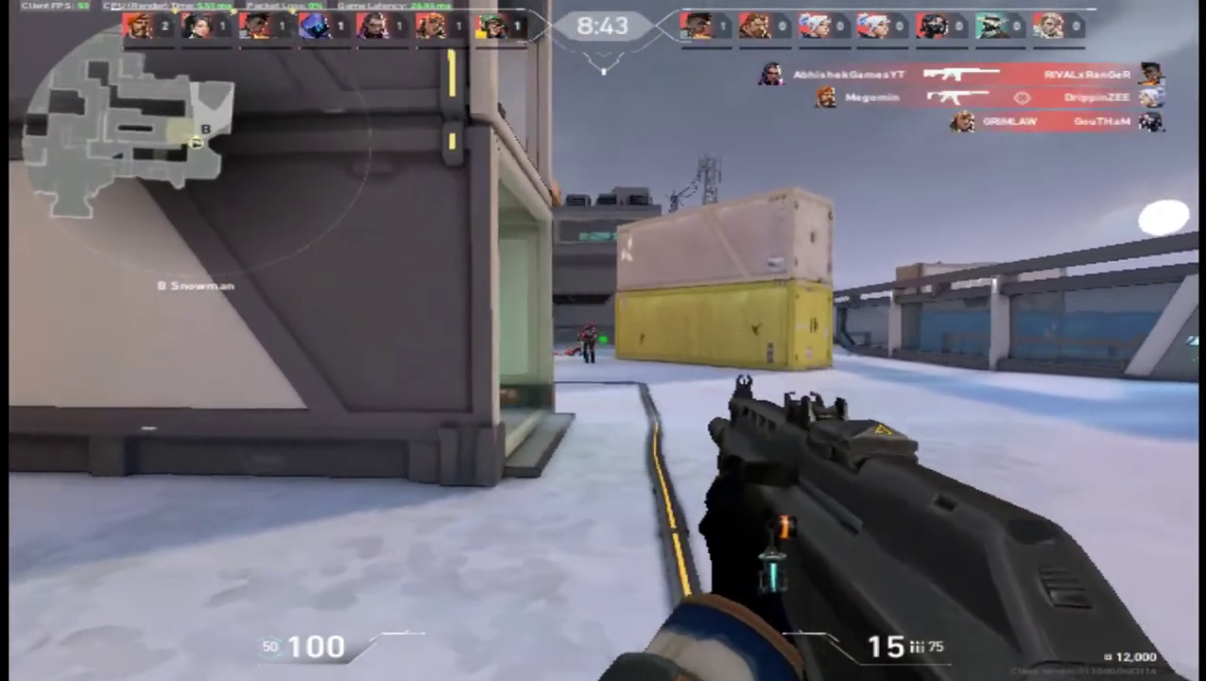
left_click(602, 339)
left_click(602, 340)
key("r")
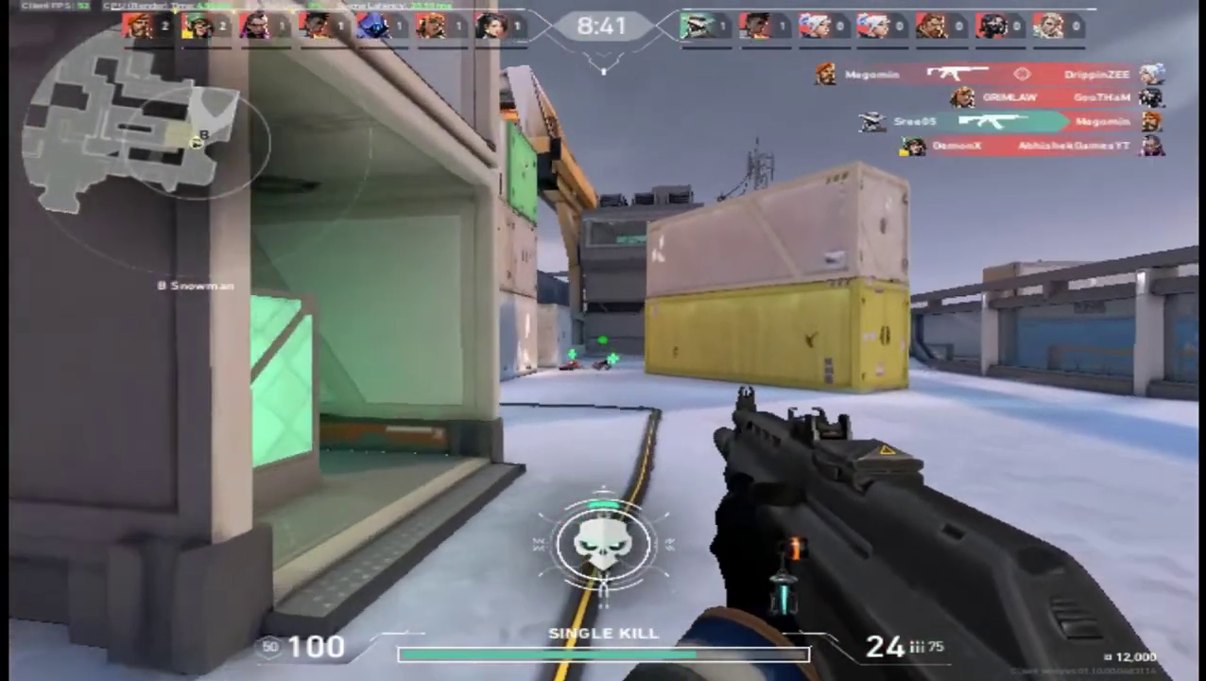
Advance through the corridor and B Orange toward the doorway with an enemy
key("w")
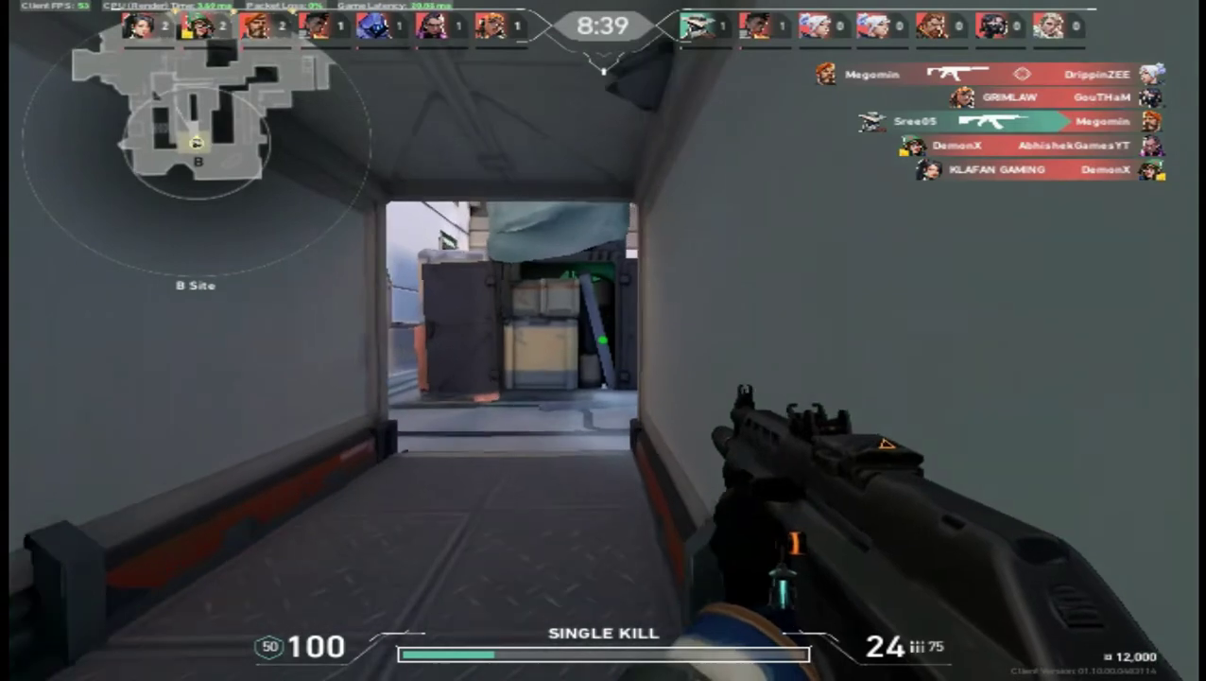
key("w")
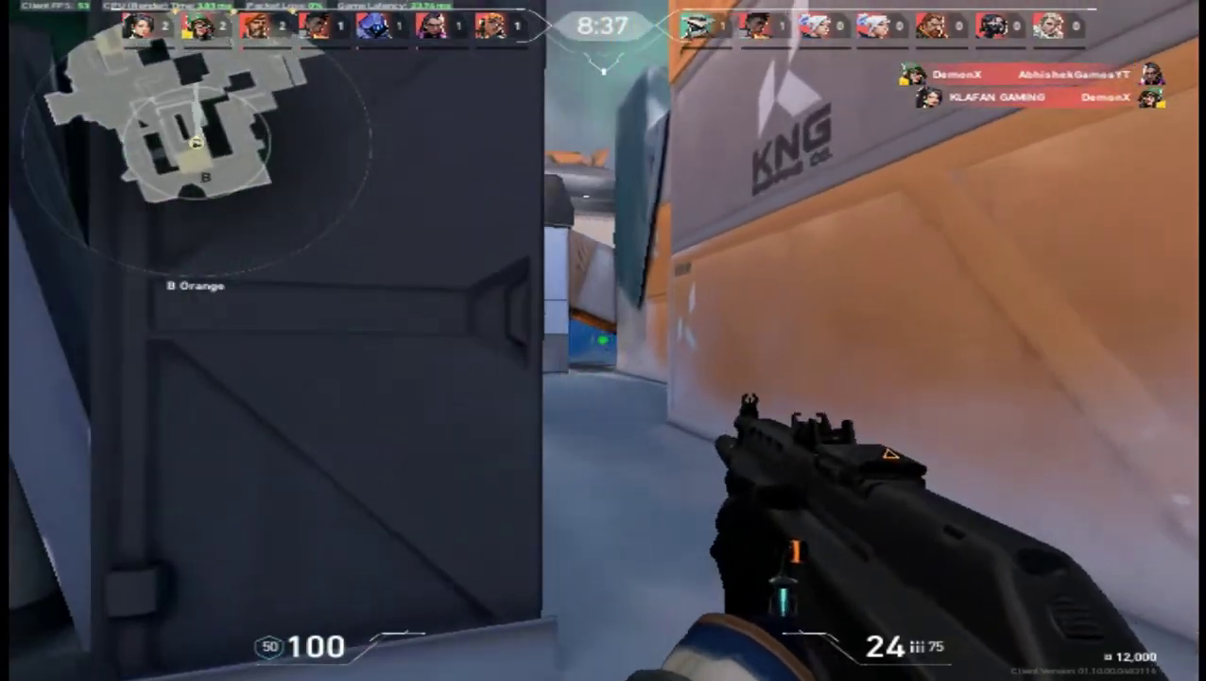
key("w")
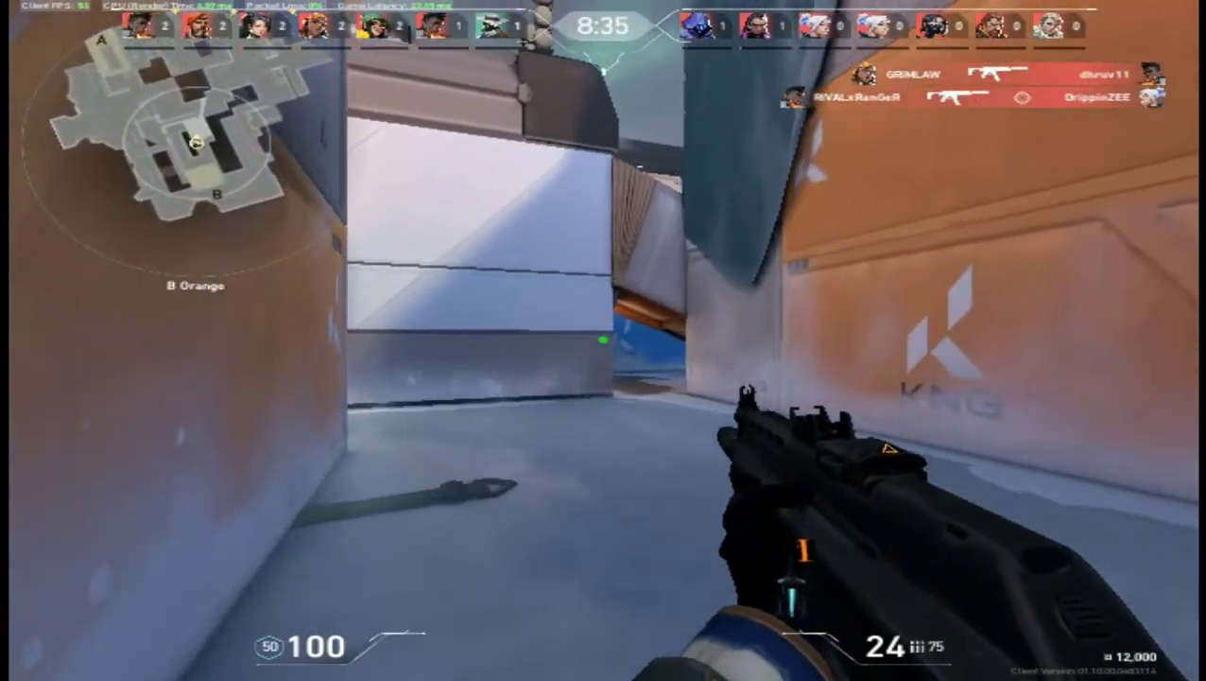
key("w")
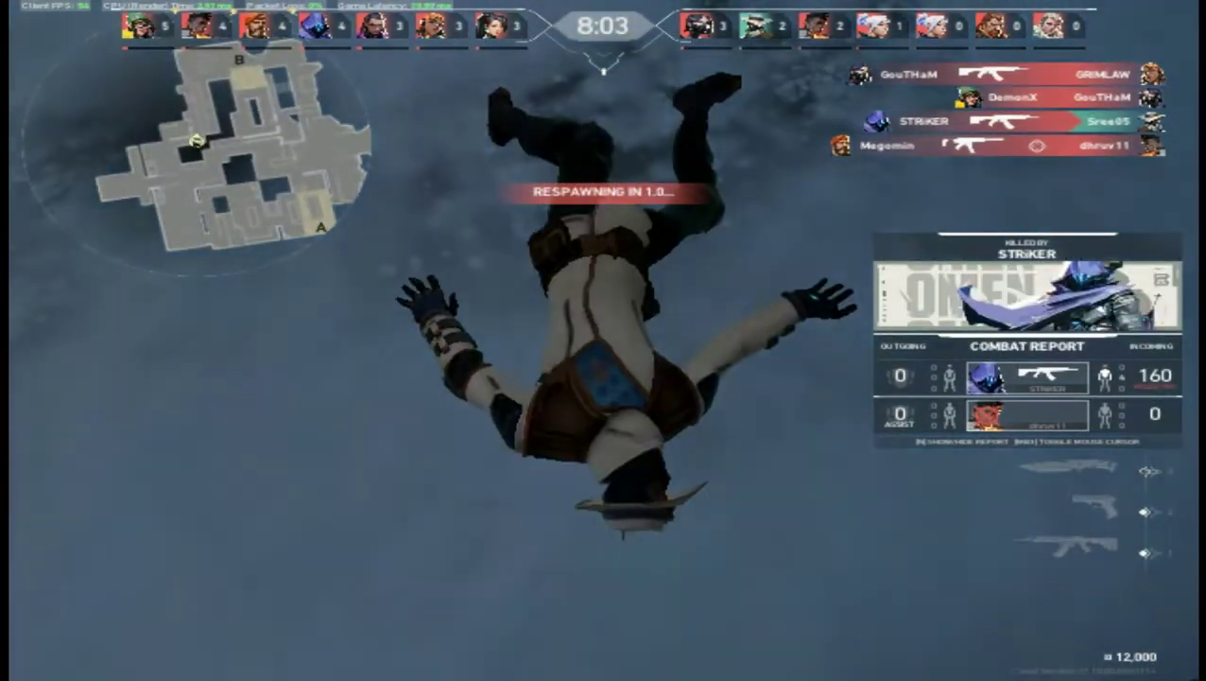
After respawning, move out of B Tube and shoot the enemy by the blue containers
key("w")
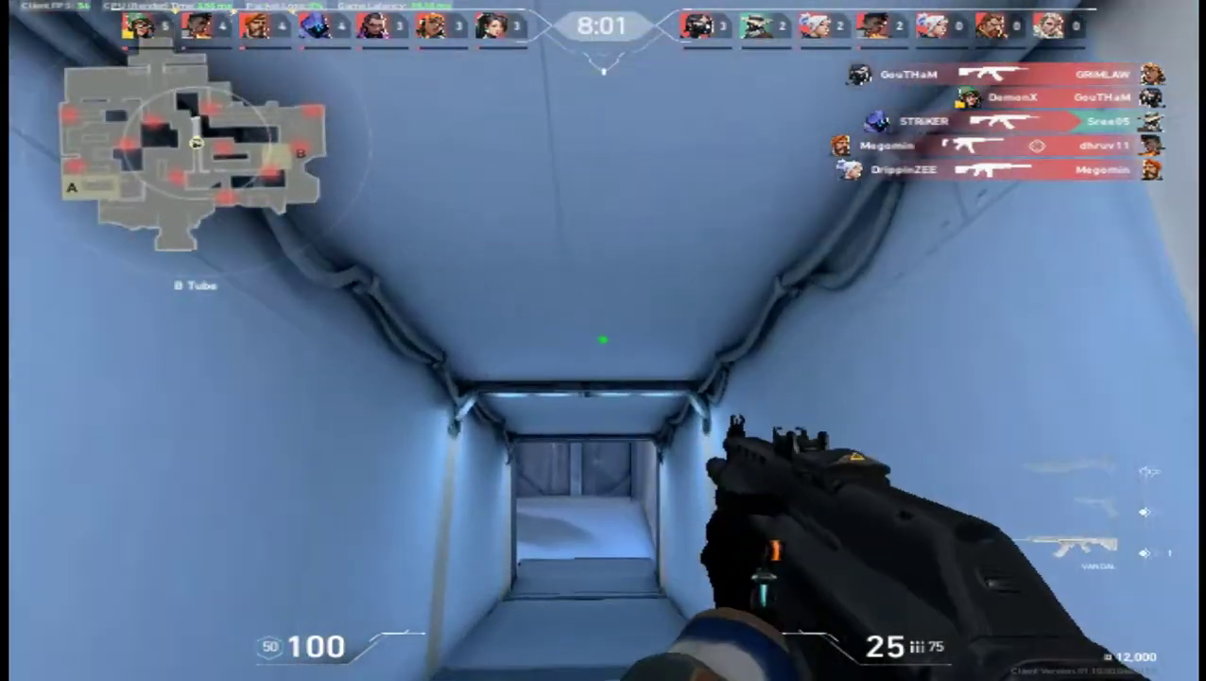
key("w")
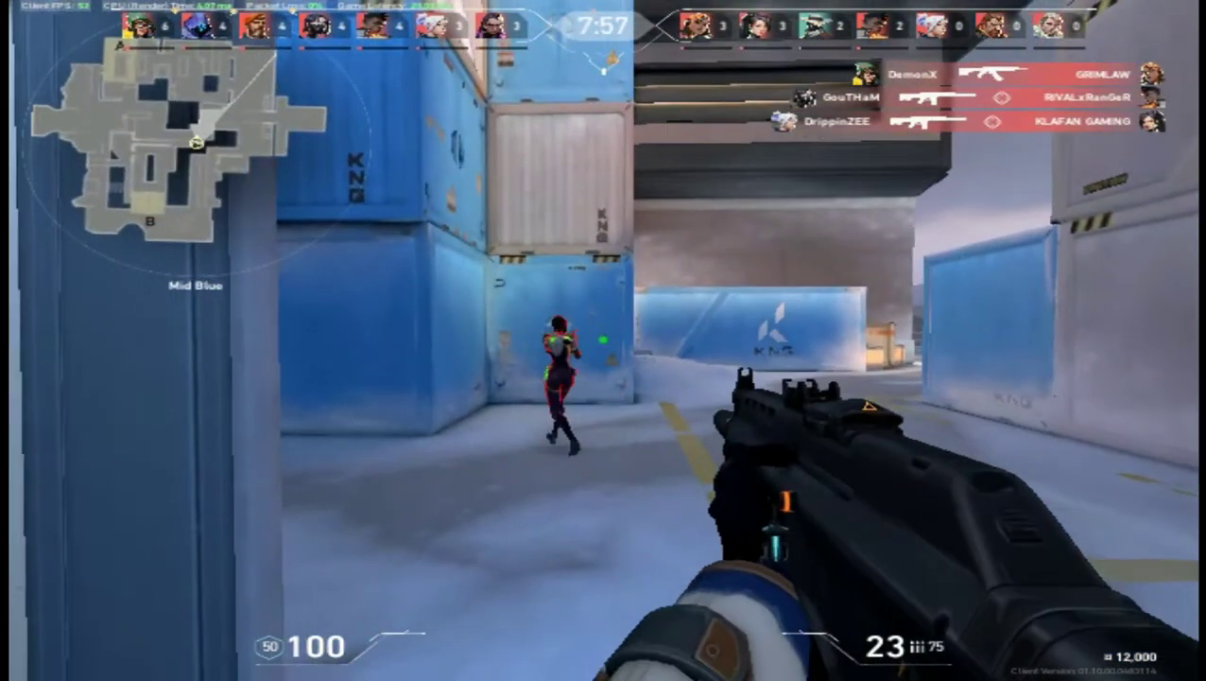
left_click(603, 341)
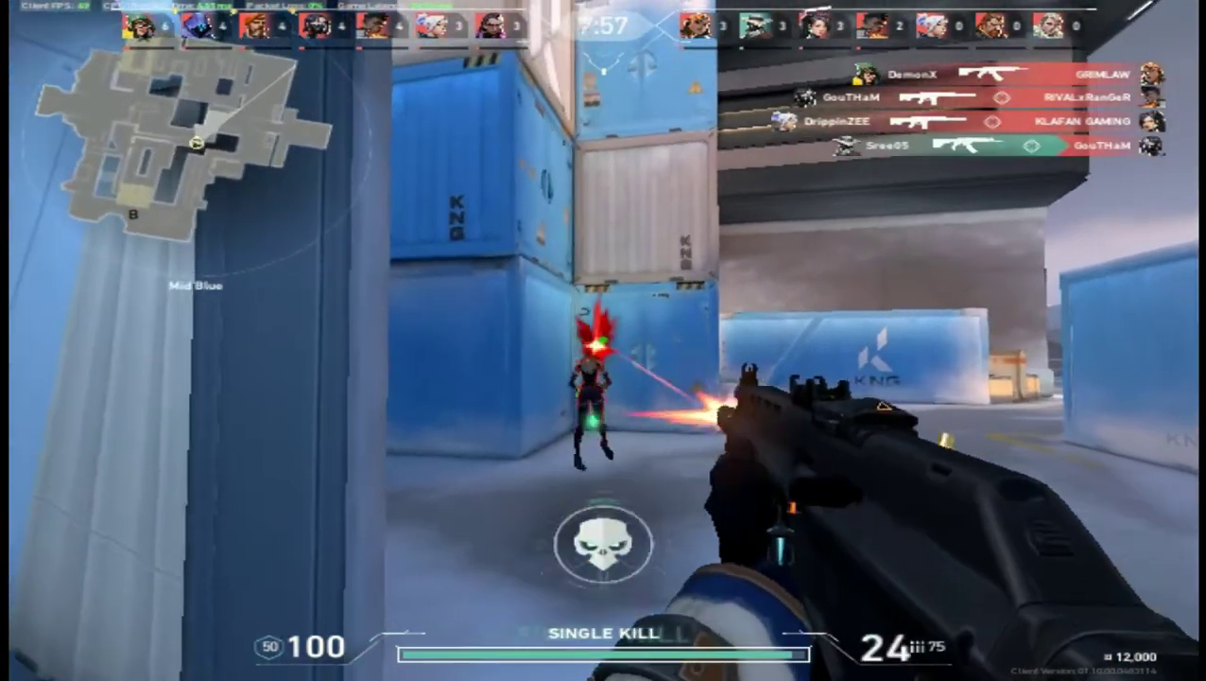
key("w")
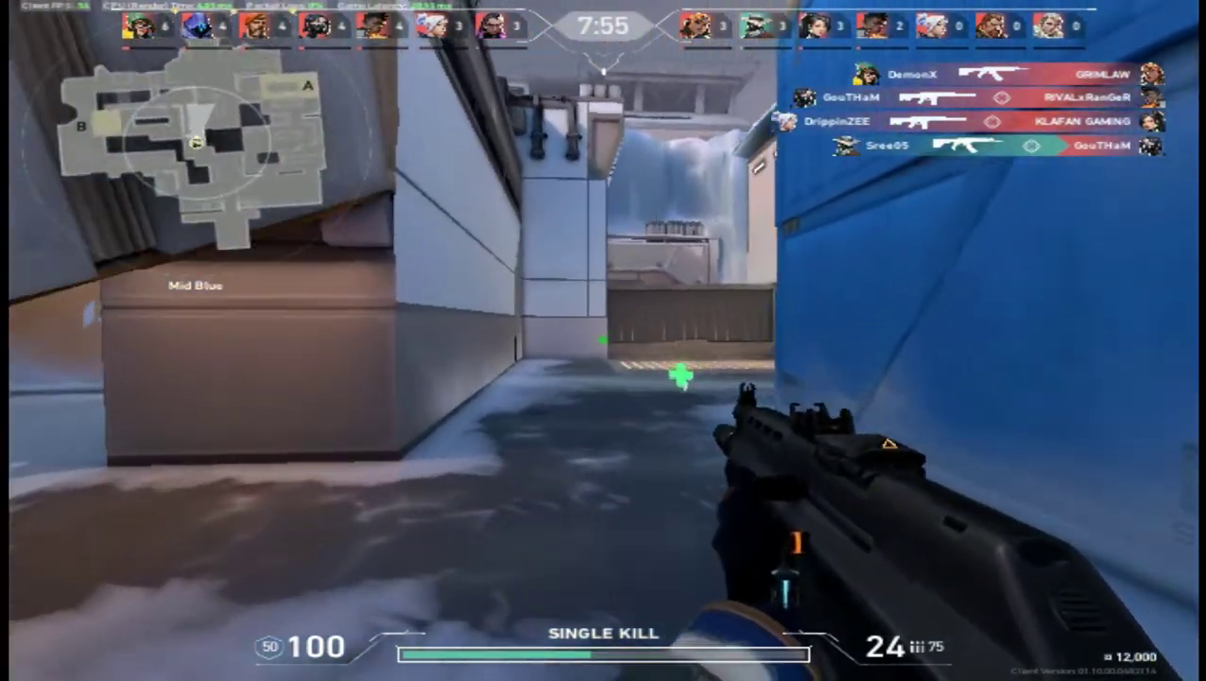